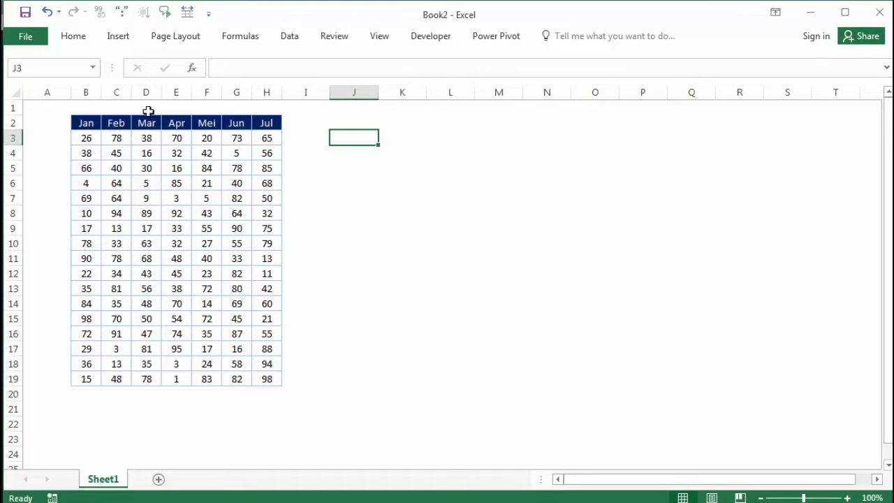
pyautogui.moveTo(79, 122); pyautogui.dragTo(259, 123)
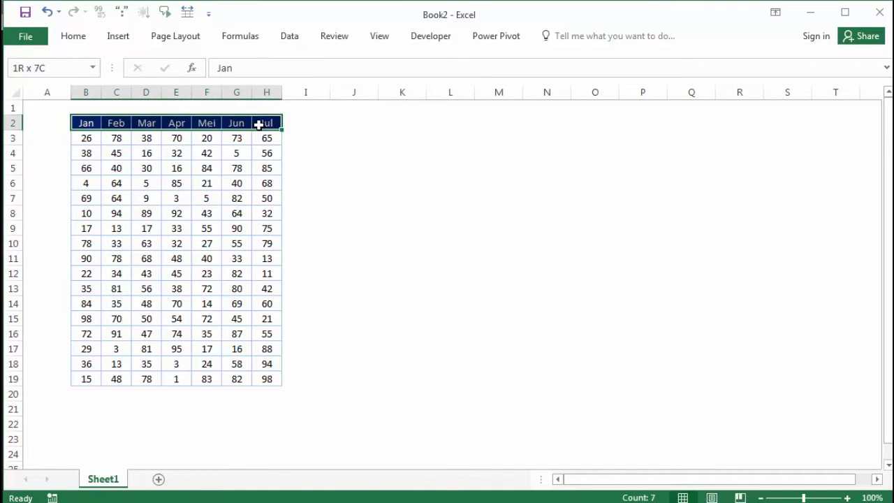
pyautogui.moveTo(87, 139); pyautogui.dragTo(250, 369)
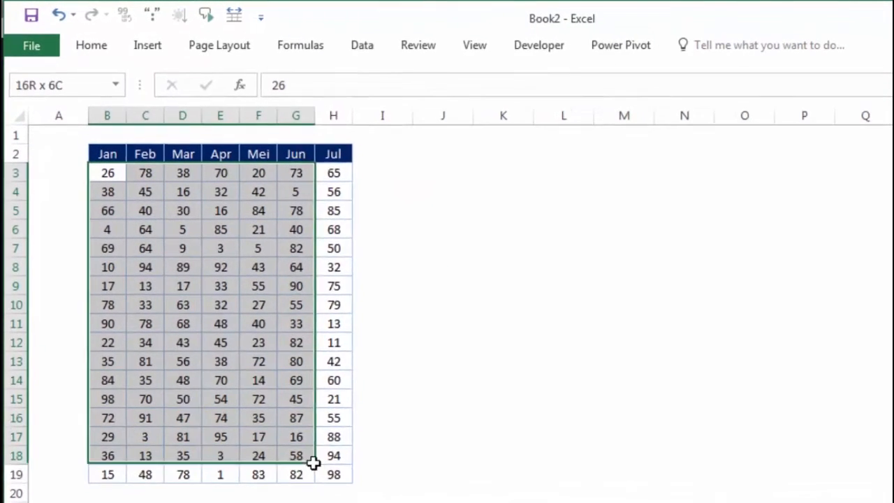
pyautogui.moveTo(313, 462); pyautogui.dragTo(333, 477)
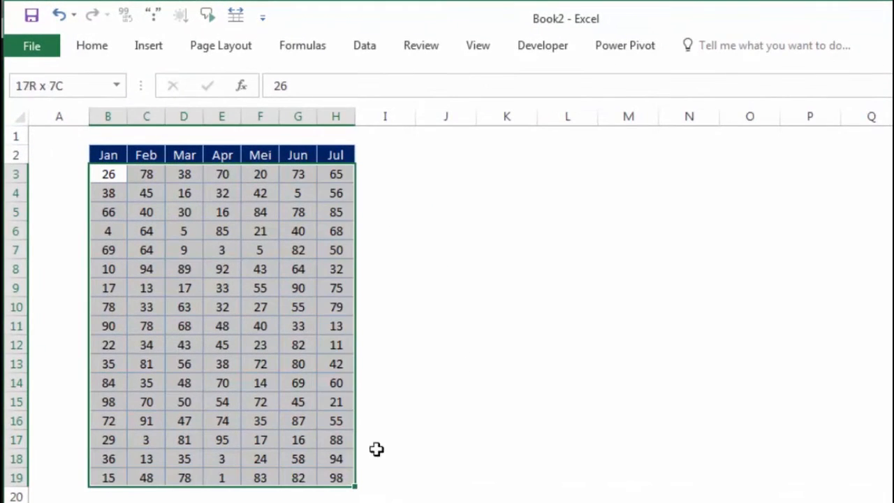
pyautogui.click(503, 305)
# Enter the question "#Berapa jumlah data yang lebih atau sama dengan 20" in cell J3.
pyautogui.click(443, 174)
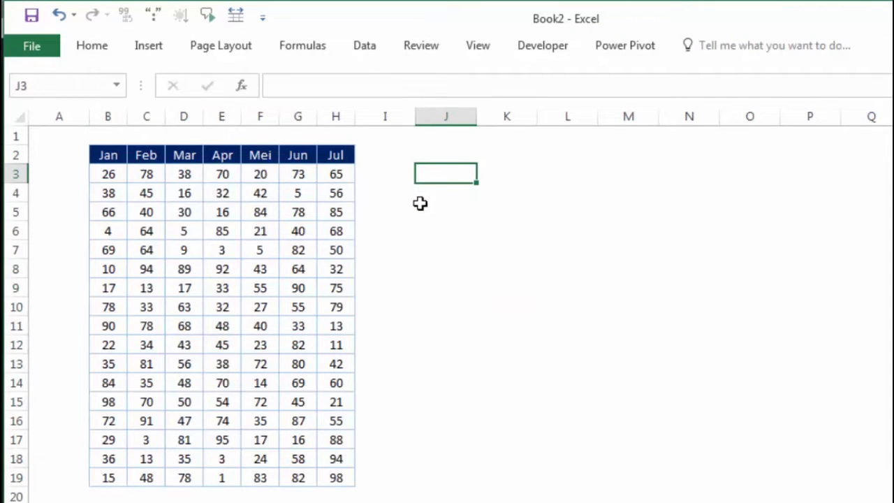
pyautogui.write('#')
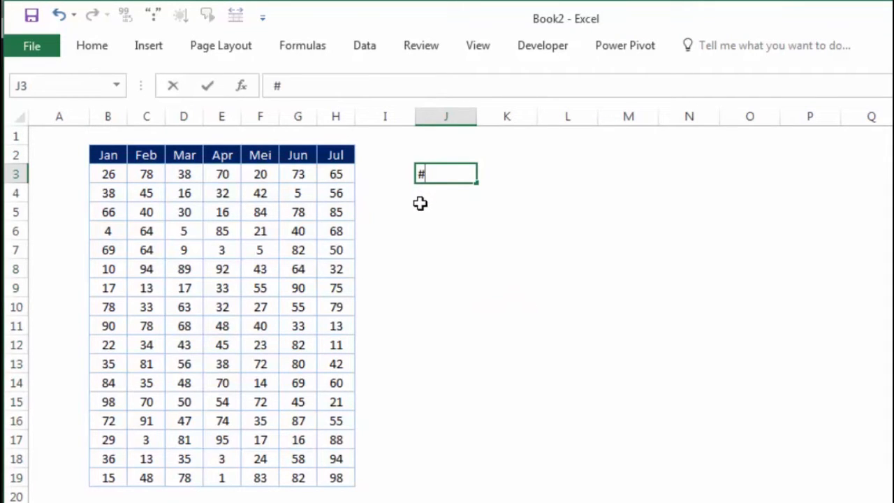
pyautogui.write('Berapa ju')
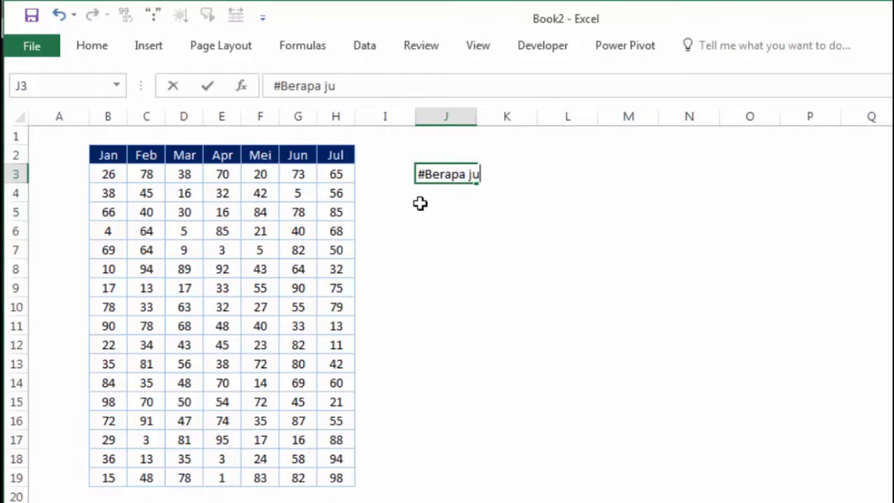
pyautogui.write('mlah data yan')
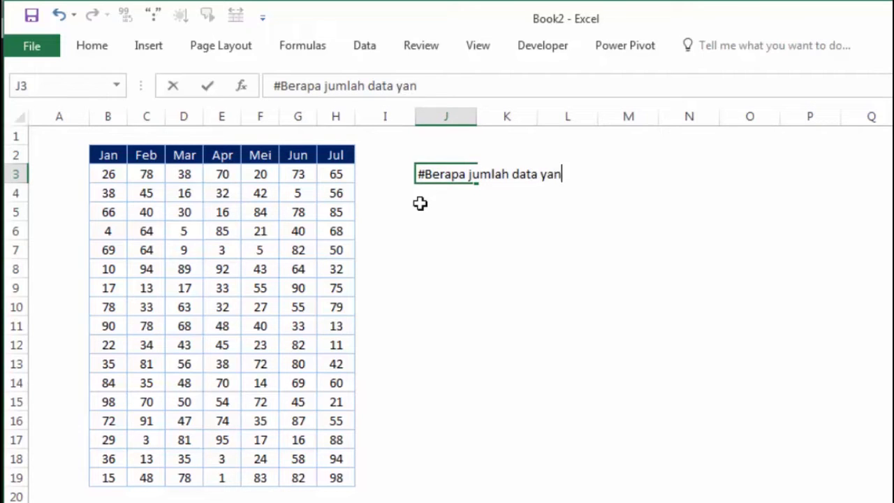
pyautogui.write('g lebih')
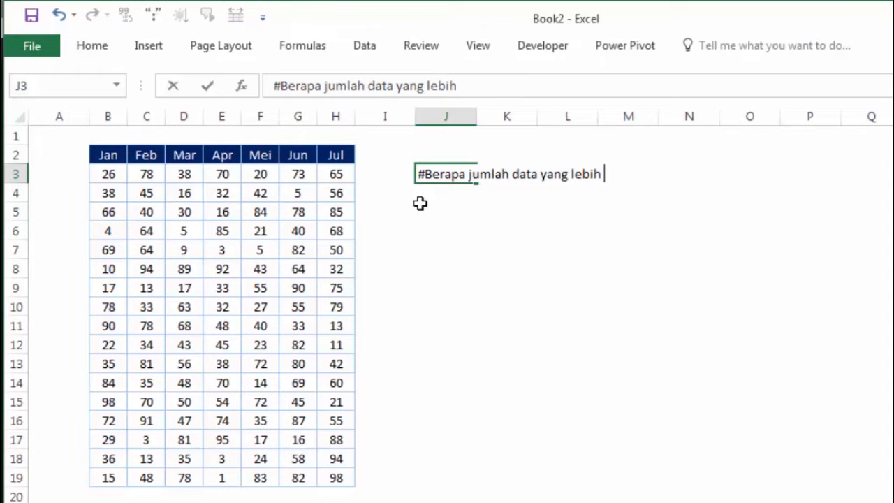
pyautogui.write(' atau sama ')
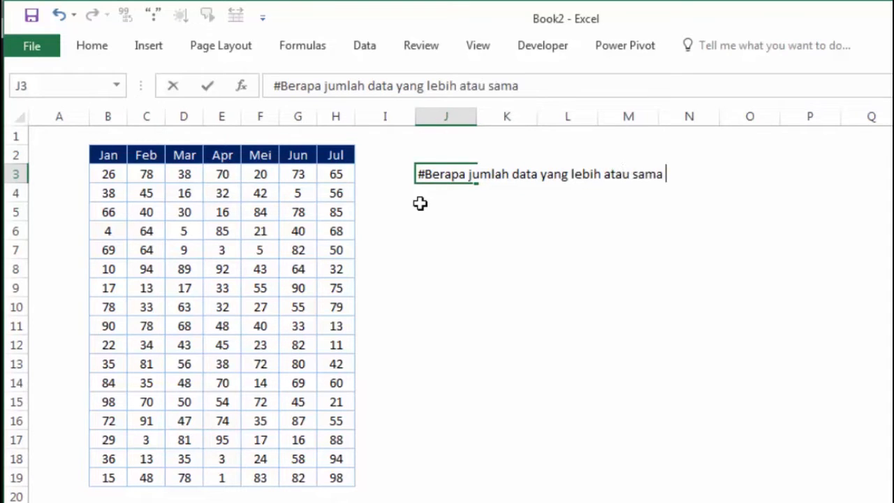
pyautogui.write('dengan 20')
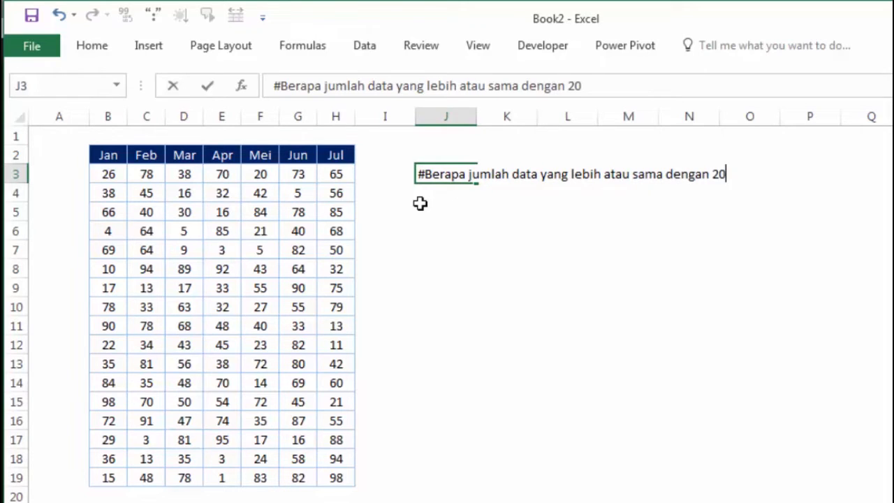
pyautogui.press('Return')
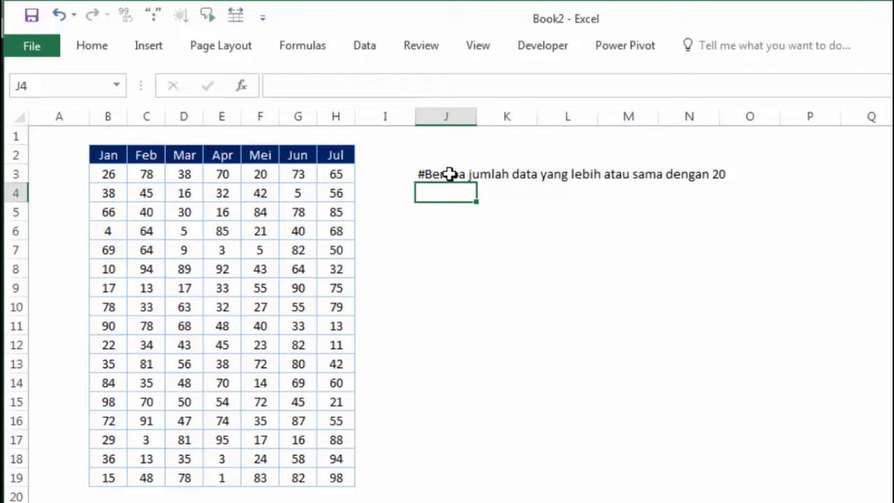
# Label the first method by entering "cara 1" in cell J5.
pyautogui.click(450, 209)
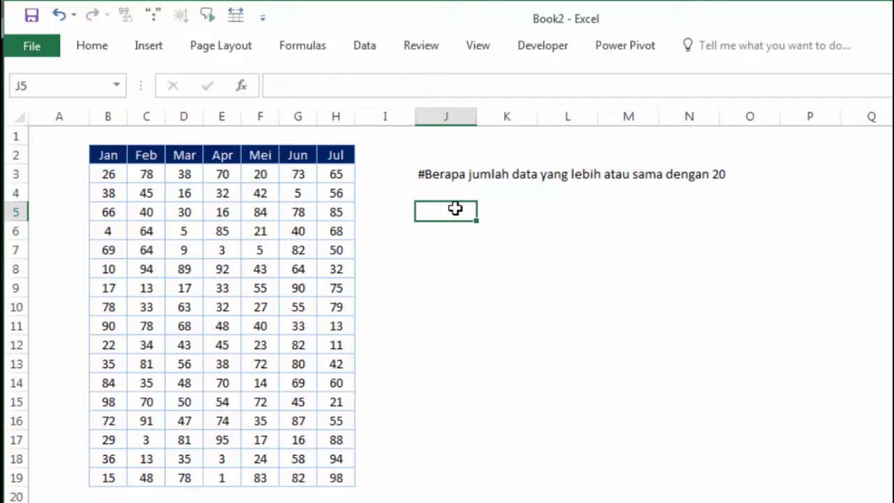
pyautogui.write('cara 1')
pyautogui.press('Return')
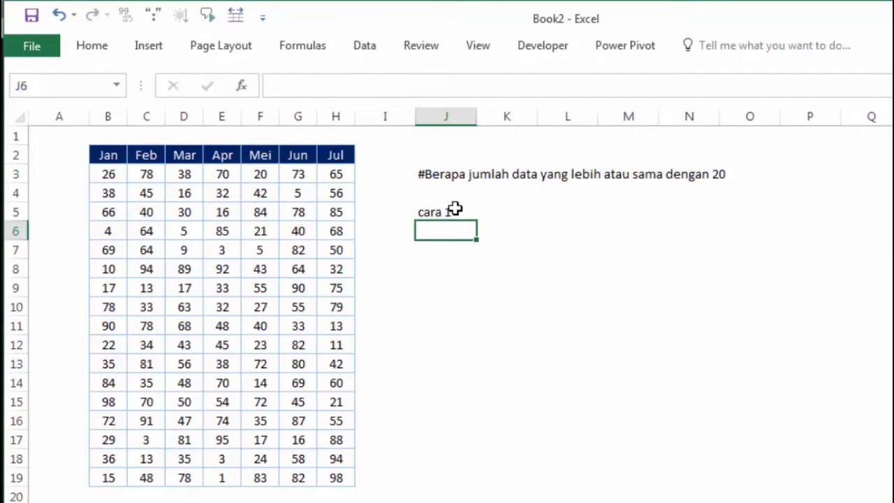
# Count the table values of at least 20 in cell K5 with the formula =COUNTIF(B3:H19;">=20").
pyautogui.click(497, 210)
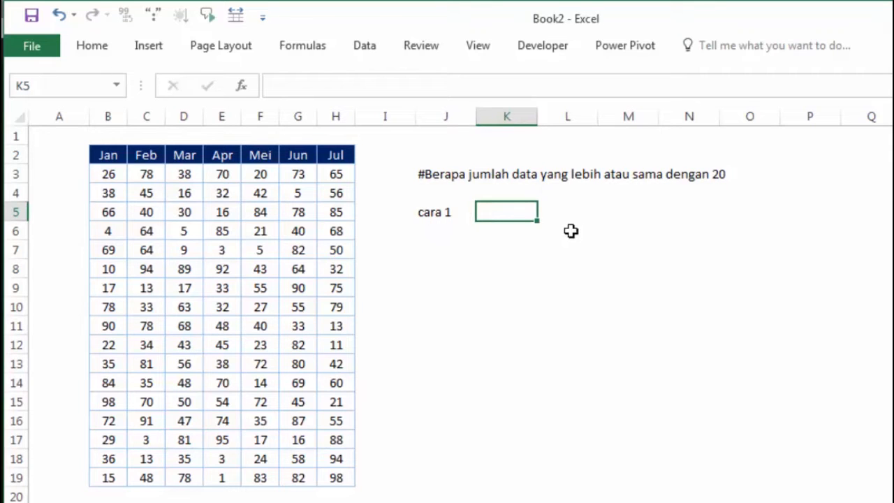
pyautogui.write('=coun')
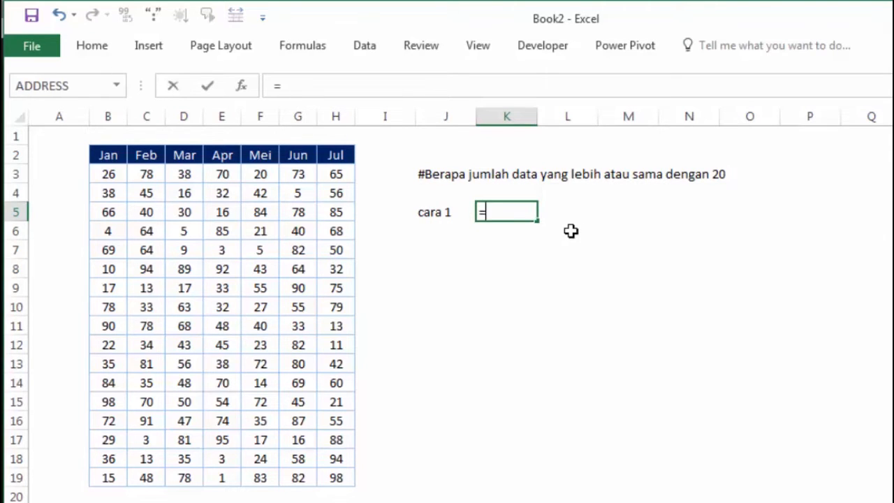
pyautogui.press('Down')
pyautogui.press('Down')
pyautogui.press('Down')
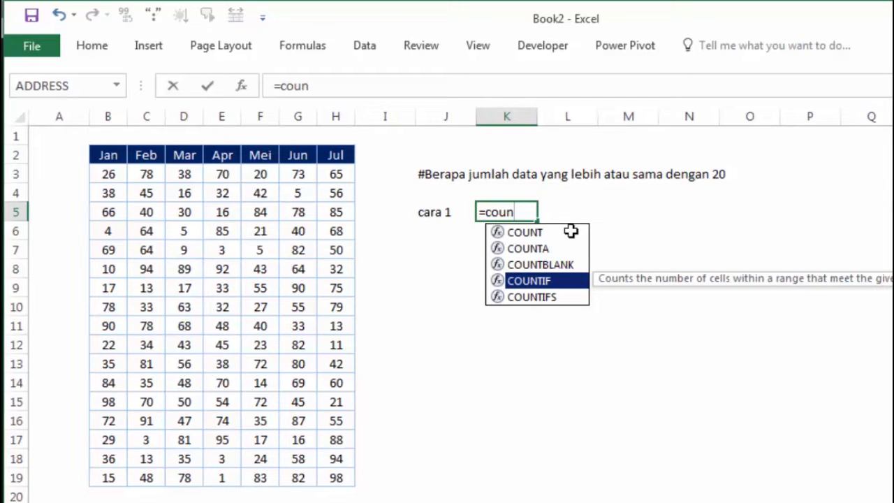
pyautogui.press('Tab')
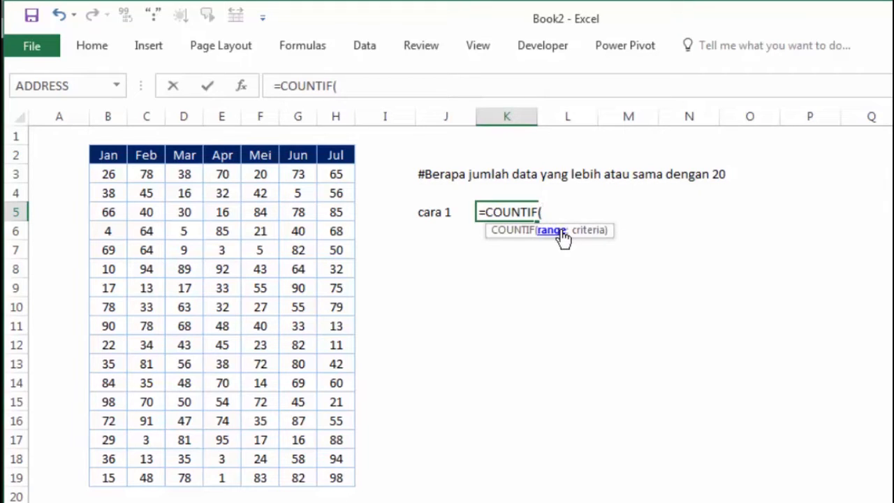
pyautogui.moveTo(124, 176); pyautogui.dragTo(327, 476)
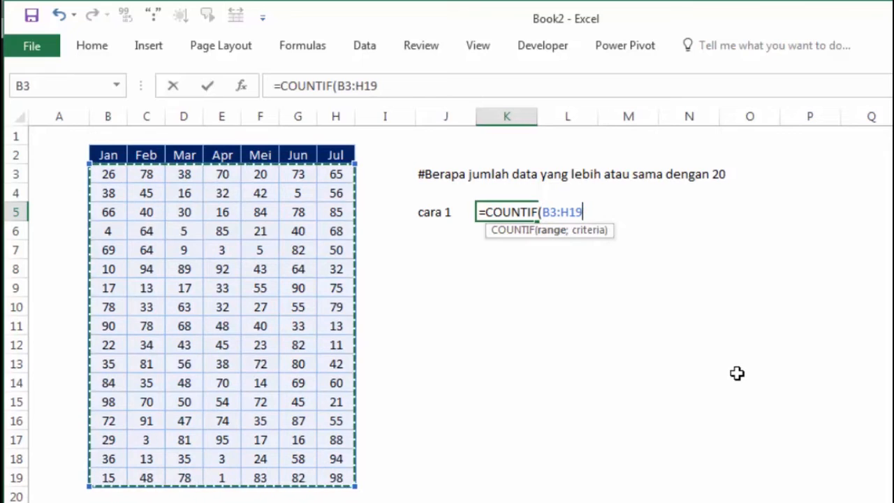
pyautogui.write(';')
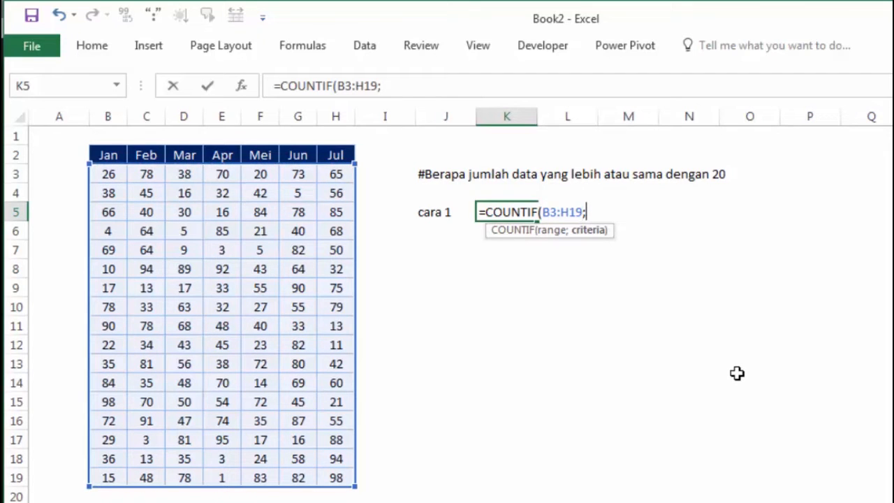
pyautogui.write('"')
pyautogui.write('>=20')
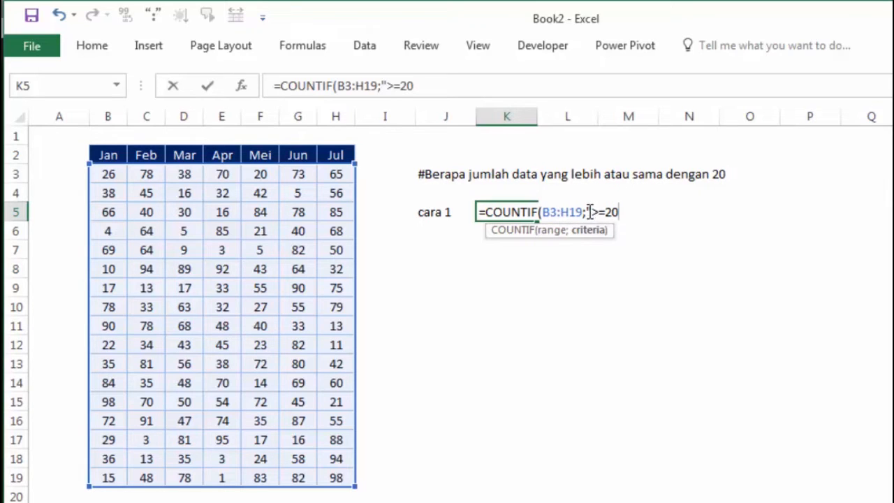
pyautogui.click(588, 212)
pyautogui.press('Return')
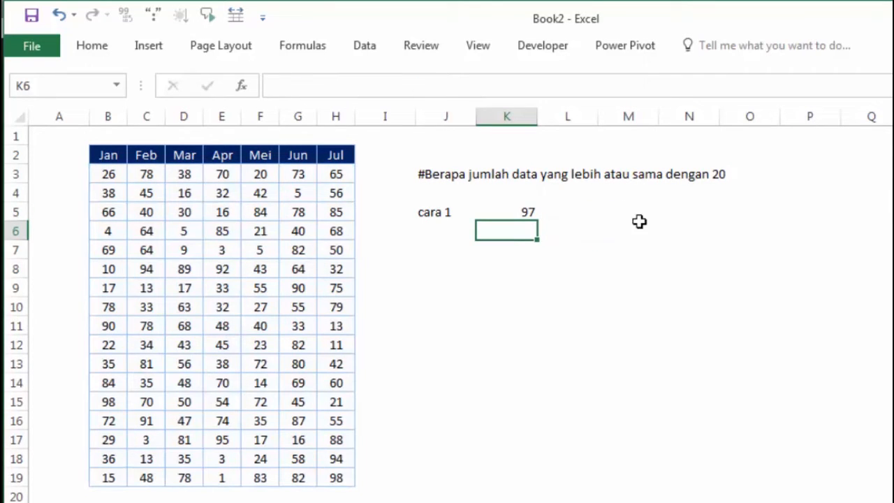
# Review the range and criteria arguments of the COUNTIF formula in cell K5.
pyautogui.click(509, 210)
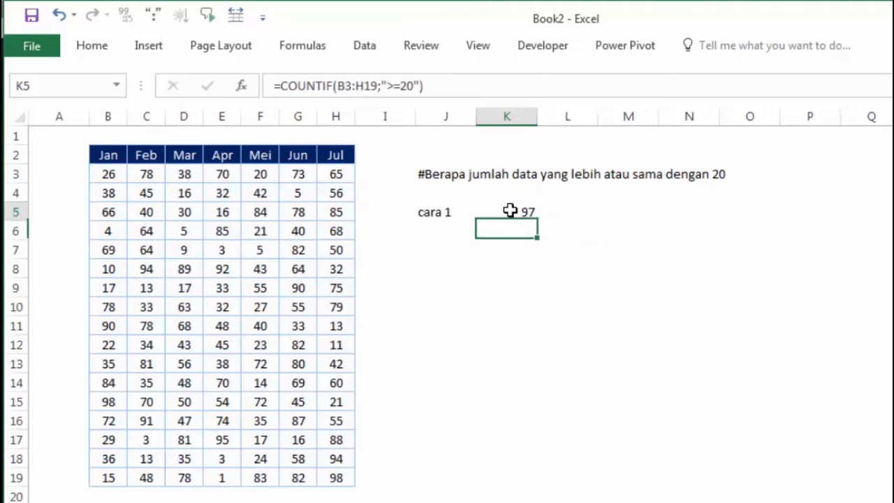
pyautogui.click(430, 211)
pyautogui.click(531, 209)
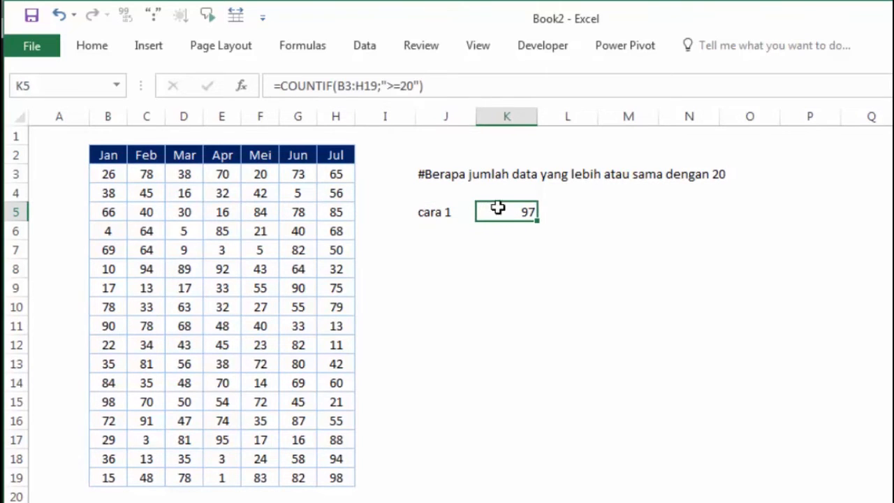
pyautogui.doubleClick(499, 209)
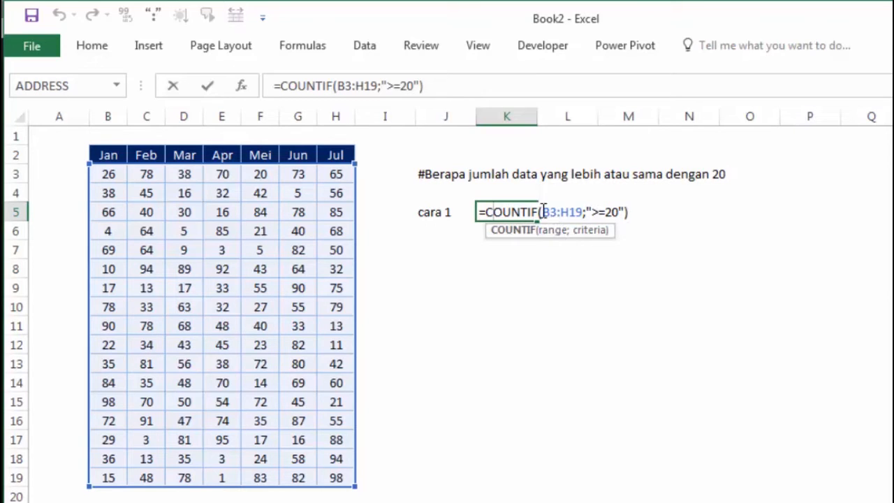
pyautogui.click(596, 215)
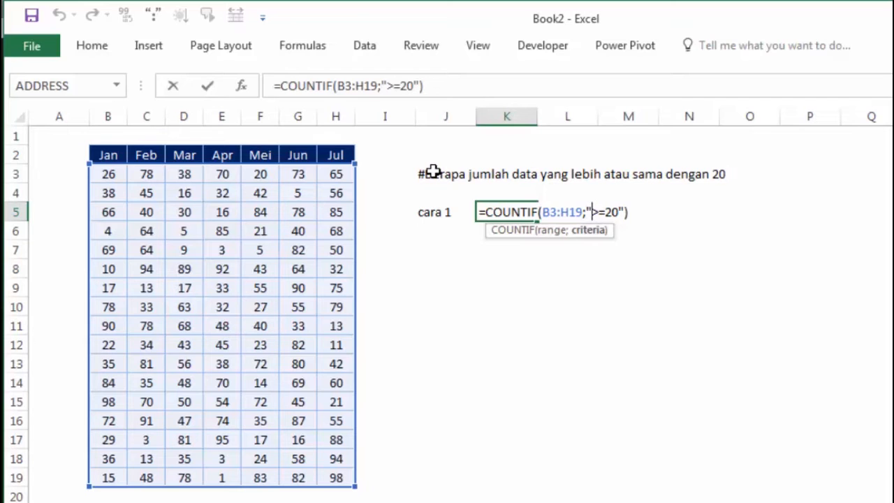
pyautogui.hotkey('ctrl', 'Return')
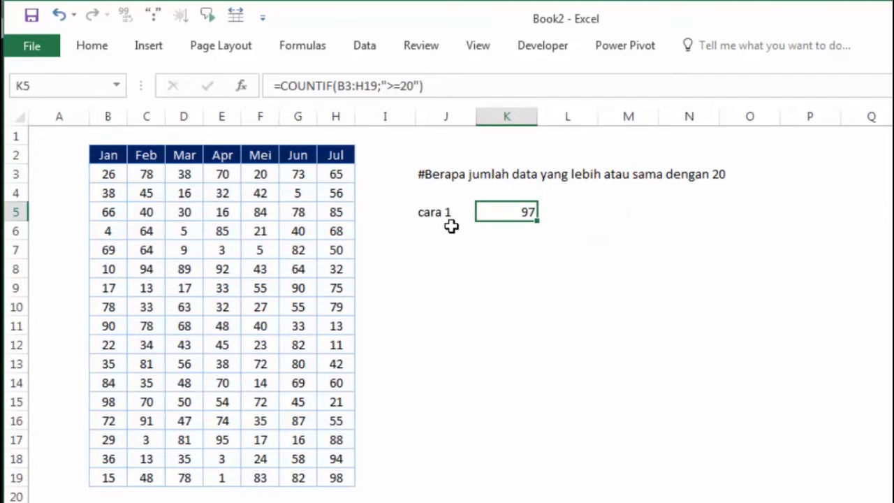
# Label the second method by entering "cara 2" in cell J6.
pyautogui.click(450, 225)
pyautogui.write('ca')
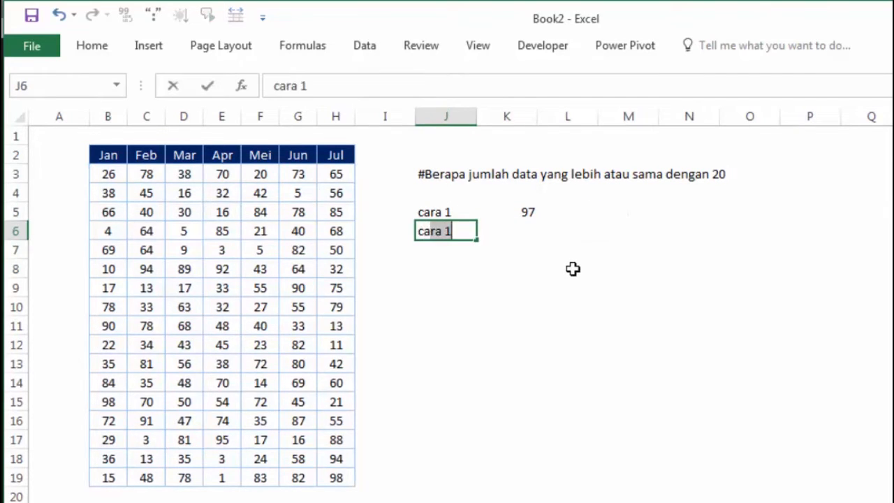
pyautogui.write('ra 2')
pyautogui.press('Return')
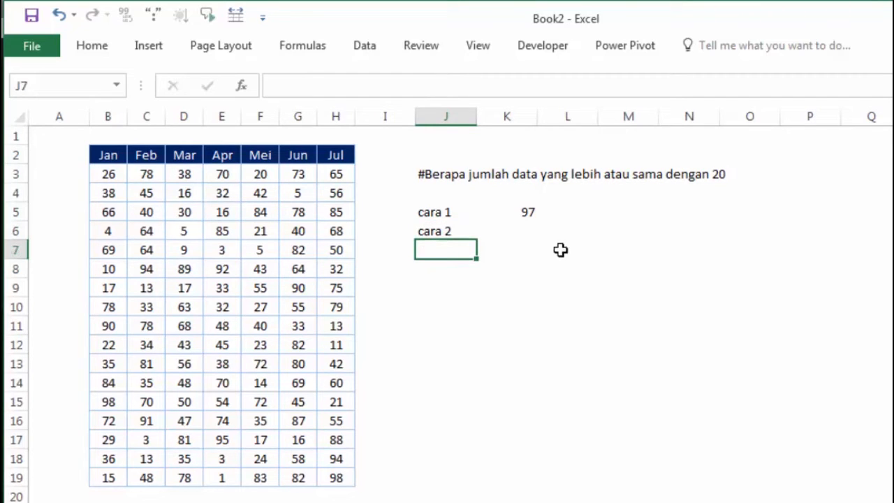
# Enter =IF(B3:H19>=20;1;0) in cell K6 as an array formula testing the whole data table.
pyautogui.click(541, 230)
pyautogui.click(525, 231)
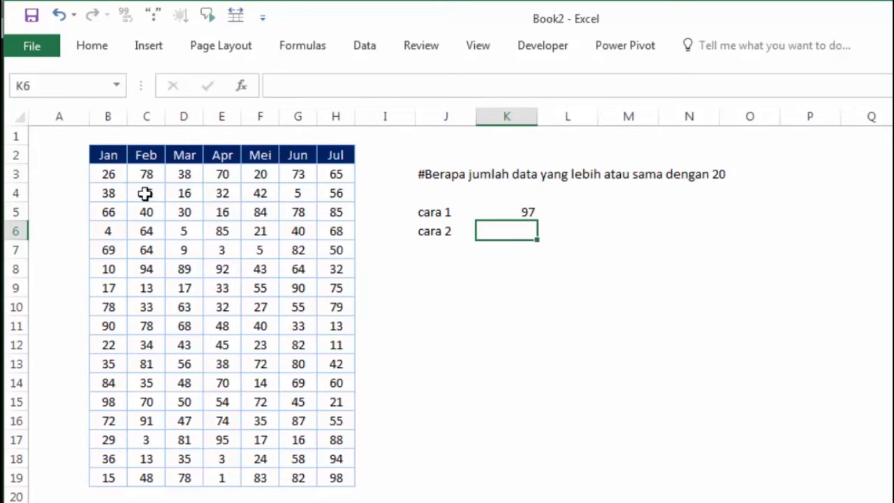
pyautogui.moveTo(112, 174); pyautogui.dragTo(340, 481)
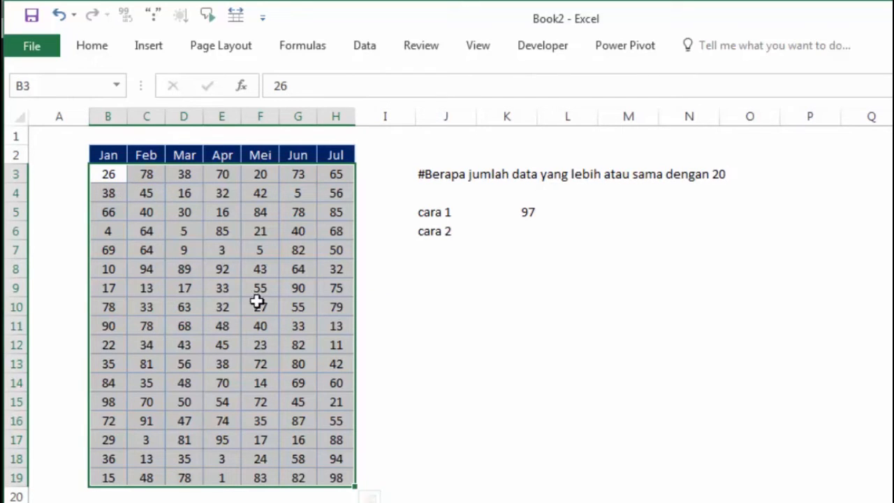
pyautogui.click(525, 236)
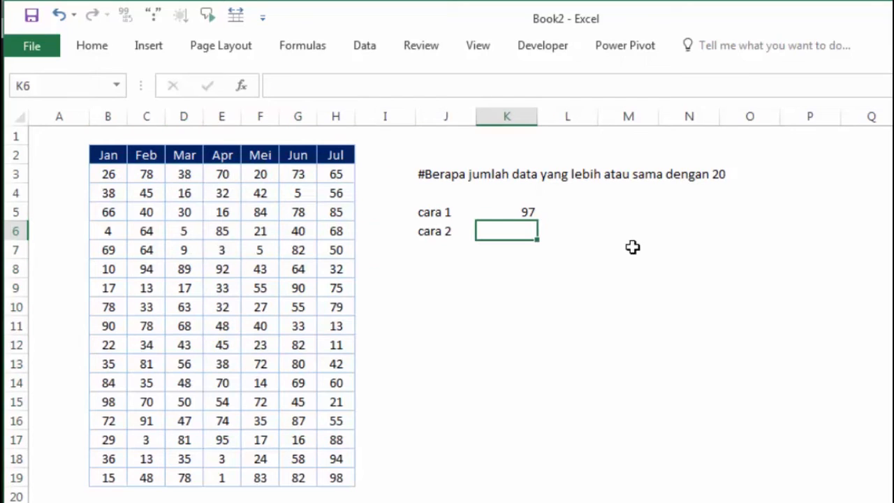
pyautogui.write('=')
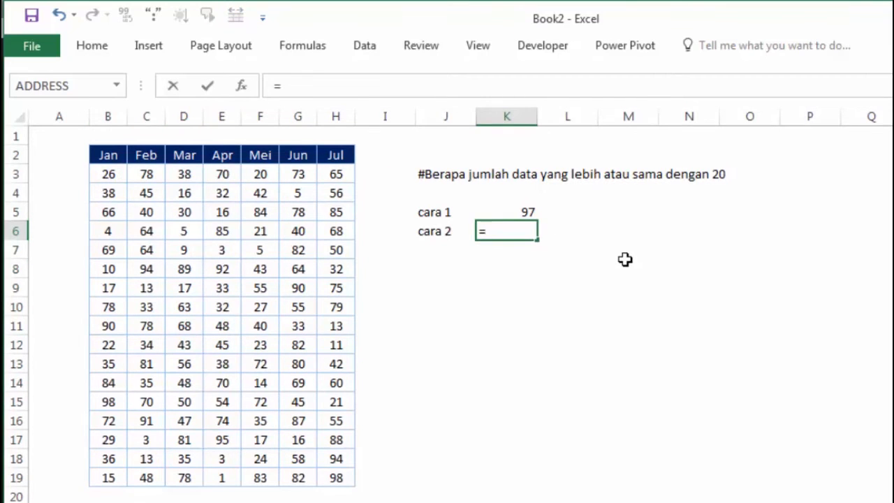
pyautogui.write('IF(')
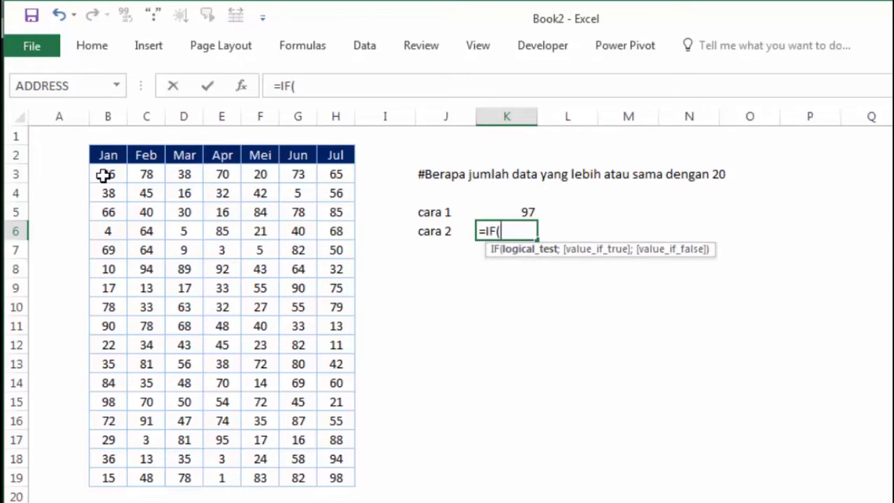
pyautogui.moveTo(103, 175); pyautogui.dragTo(323, 472)
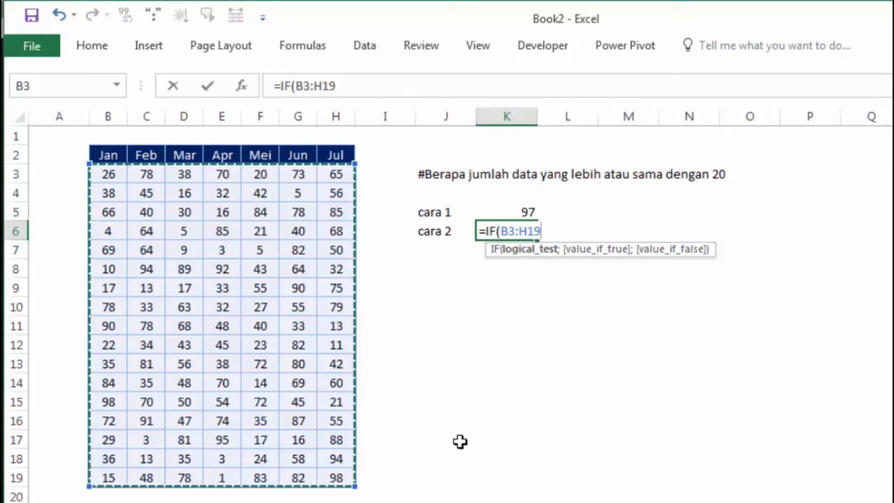
pyautogui.write('>=')
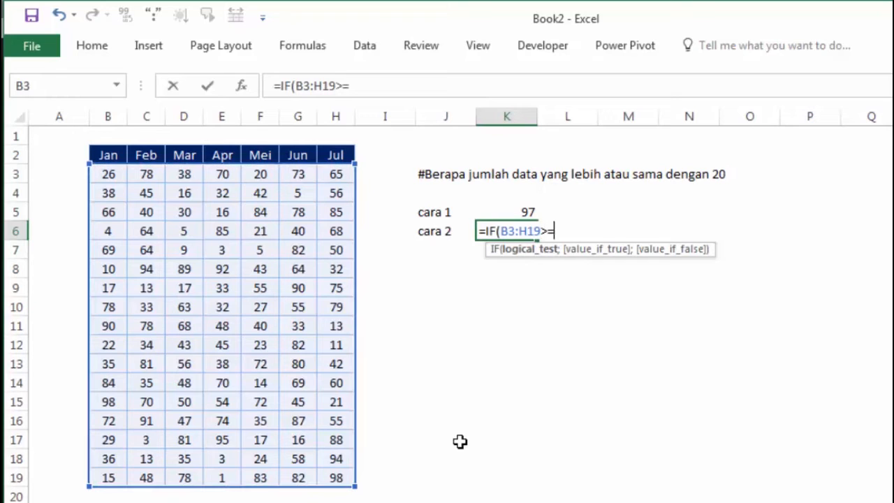
pyautogui.write('20')
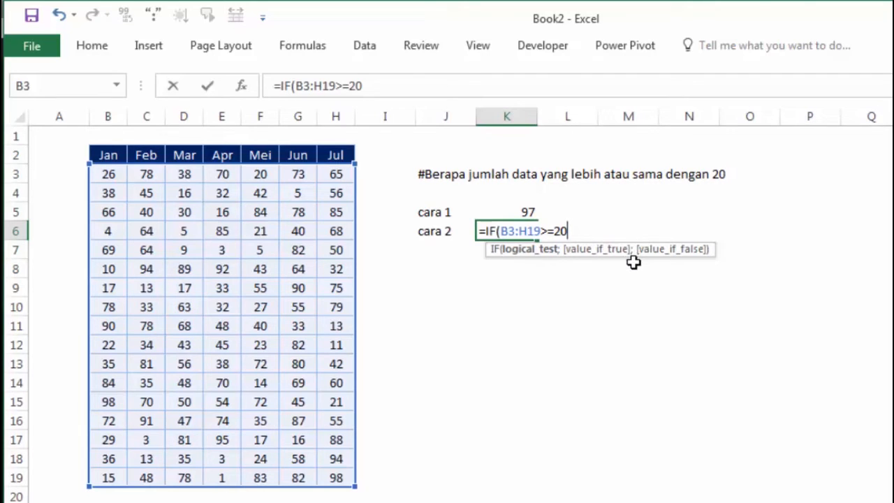
pyautogui.write(';1')
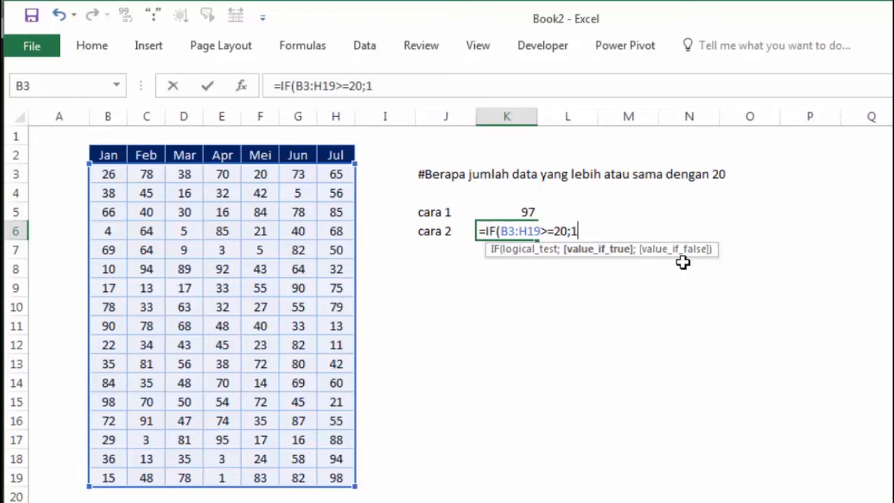
pyautogui.write(';0')
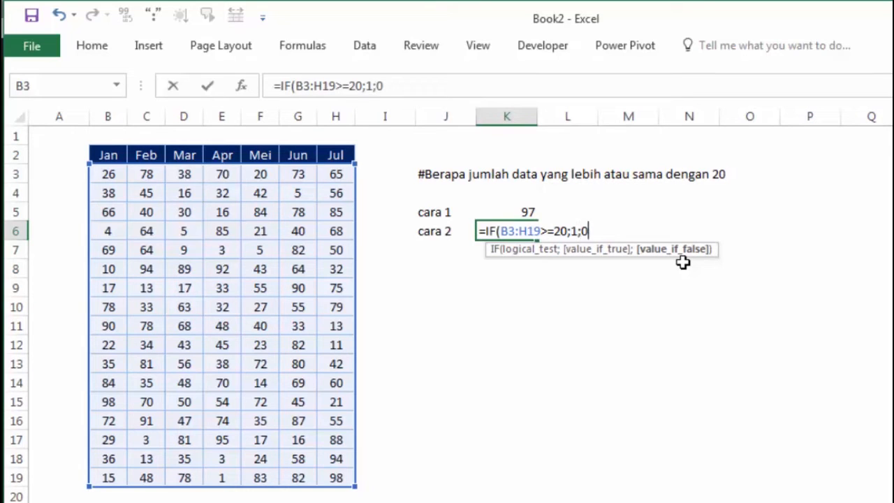
pyautogui.write(')')
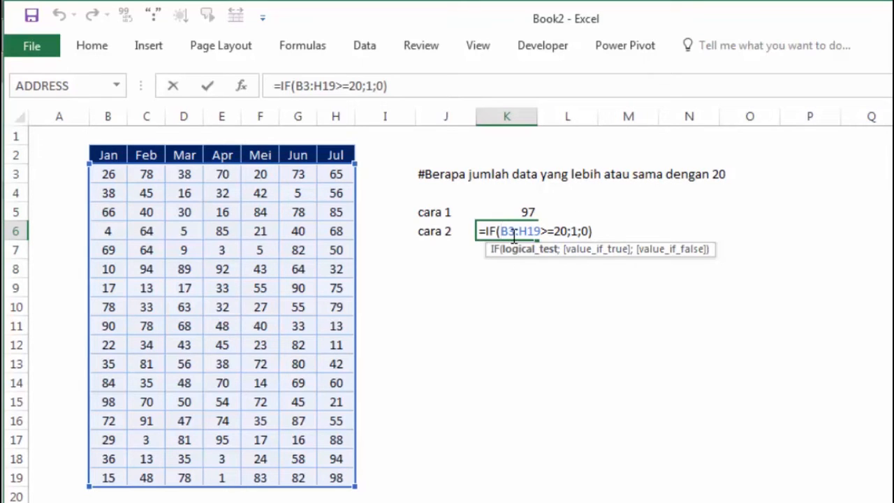
pyautogui.click(587, 231)
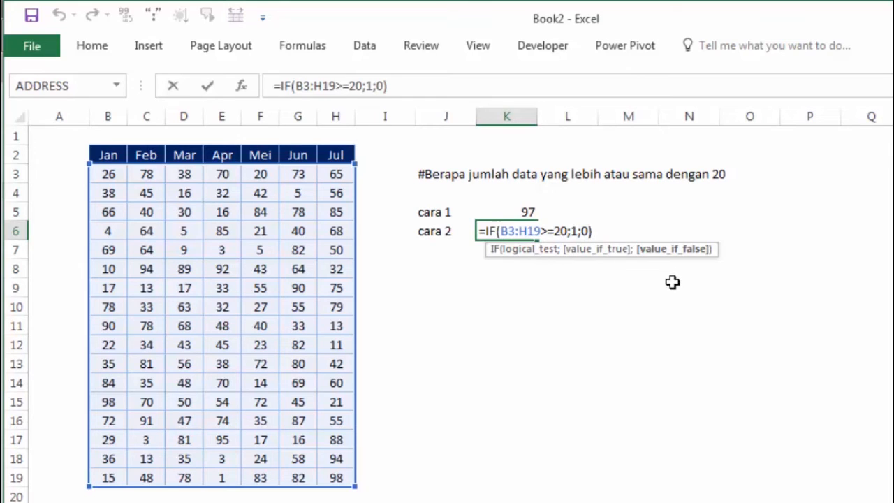
pyautogui.hotkey('ctrl', 'shift', 'Return')
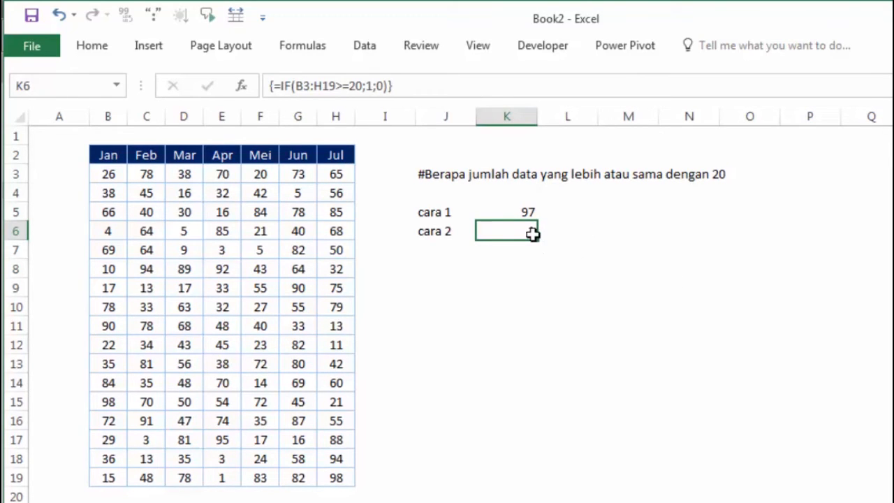
# Test the array formula in K6 by setting cell B3 to 19, and undo that change.
pyautogui.click(90, 174)
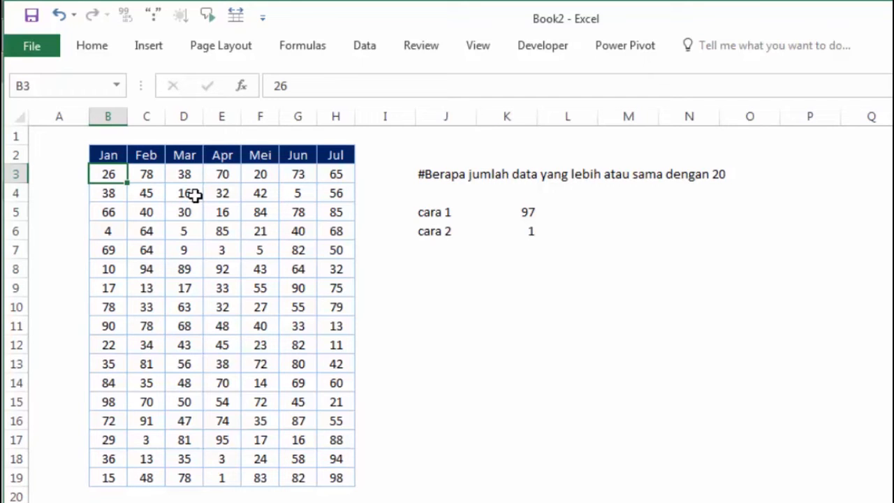
pyautogui.write('19')
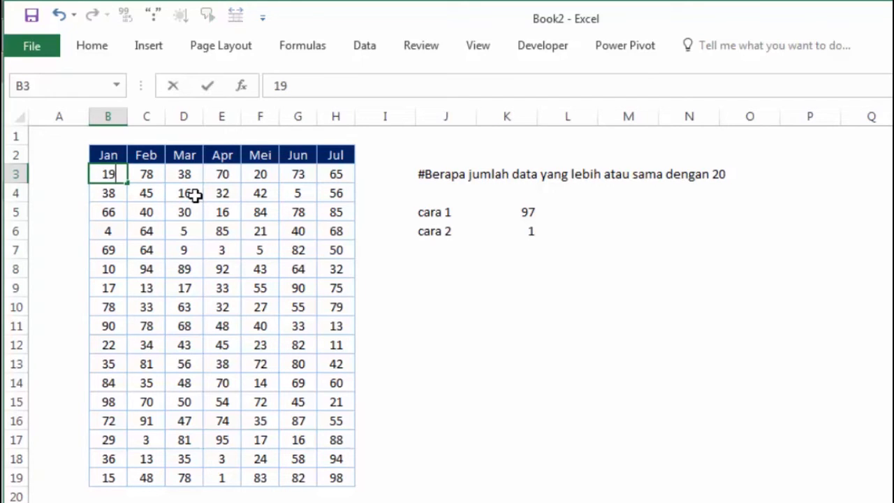
pyautogui.press('Return')
pyautogui.click(531, 231)
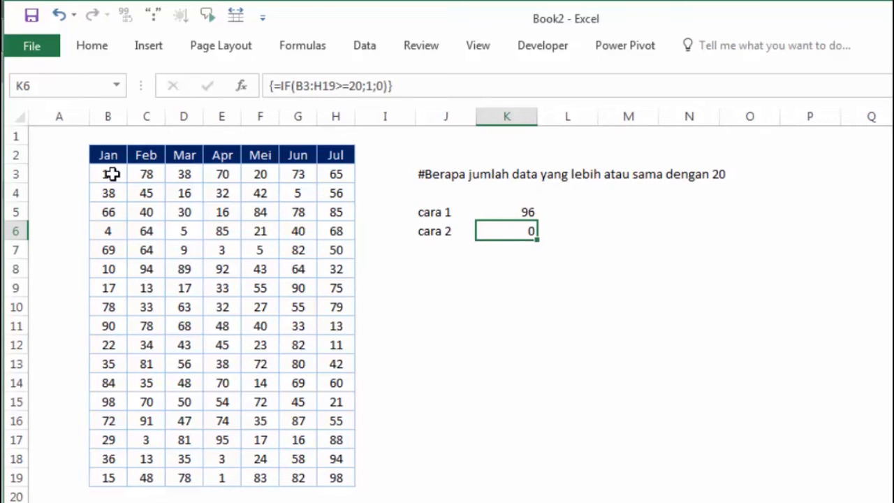
pyautogui.hotkey('ctrl', 'z')
pyautogui.click(515, 230)
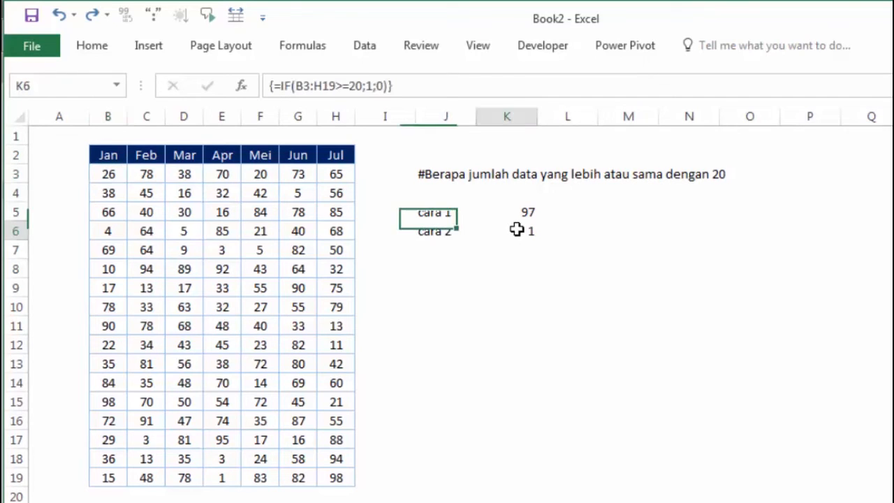
pyautogui.click(105, 180)
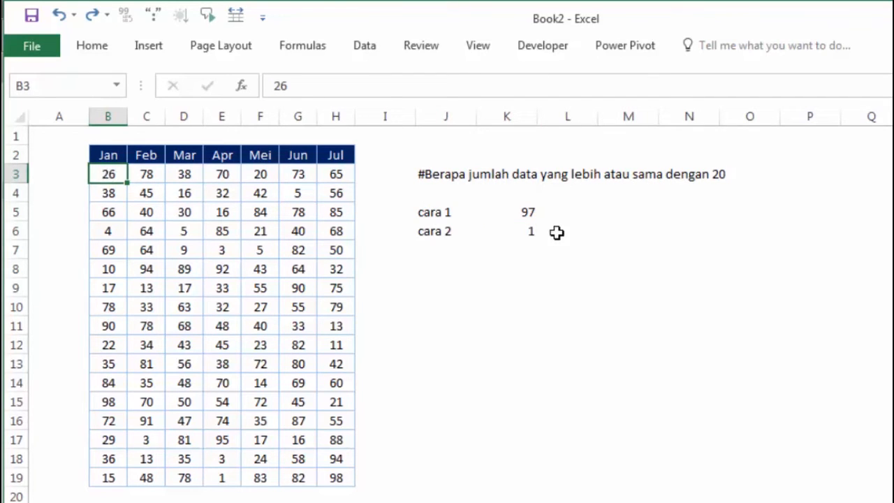
# Wrap the K6 formula in SUM as the array formula =SUM(IF(B3:H19>=20;1;0)), accepting the closing-parenthesis correction.
pyautogui.click(515, 236)
pyautogui.doubleClick(514, 236)
pyautogui.press('Left')
pyautogui.press('Left')
pyautogui.press('Left')
pyautogui.press('Left')
pyautogui.press('Left')
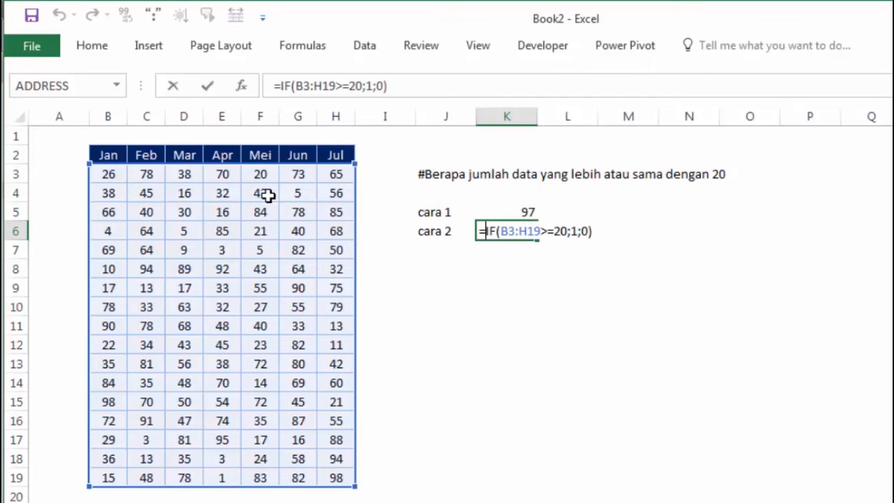
pyautogui.write('sum')
pyautogui.press('Tab')
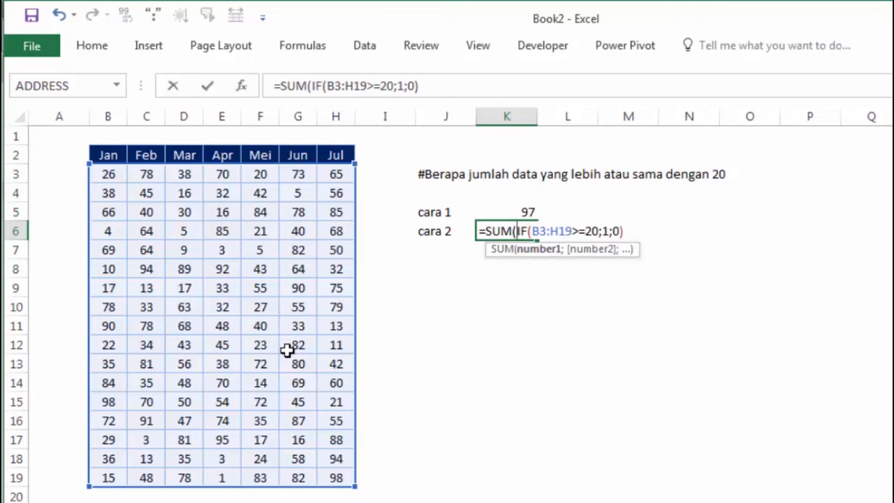
pyautogui.hotkey('ctrl', 'shift', 'Return')
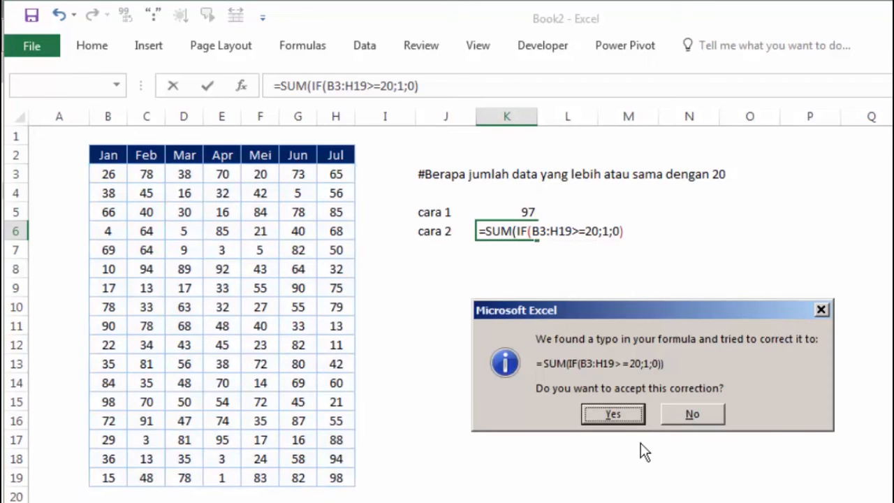
pyautogui.click(612, 414)
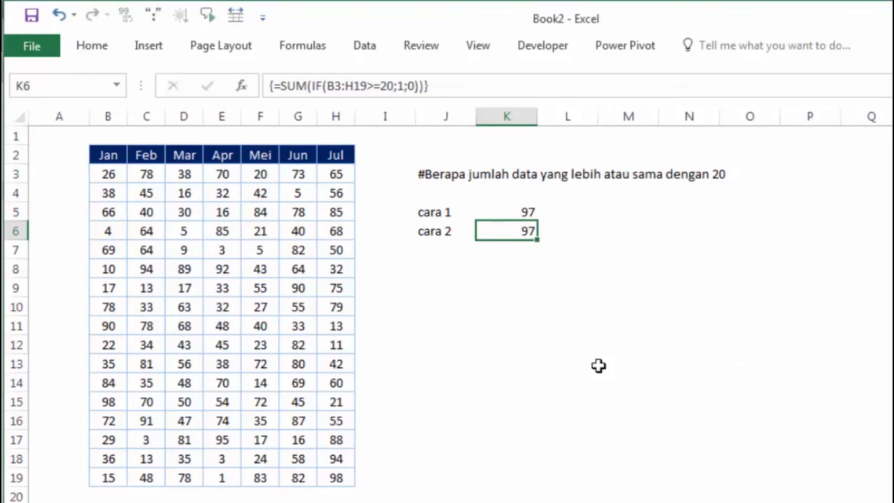
# Compare the results of the two counting methods in cells K5 and K6.
pyautogui.click(530, 210)
pyautogui.click(524, 231)
pyautogui.click(567, 237)
pyautogui.click(508, 229)
pyautogui.click(606, 234)
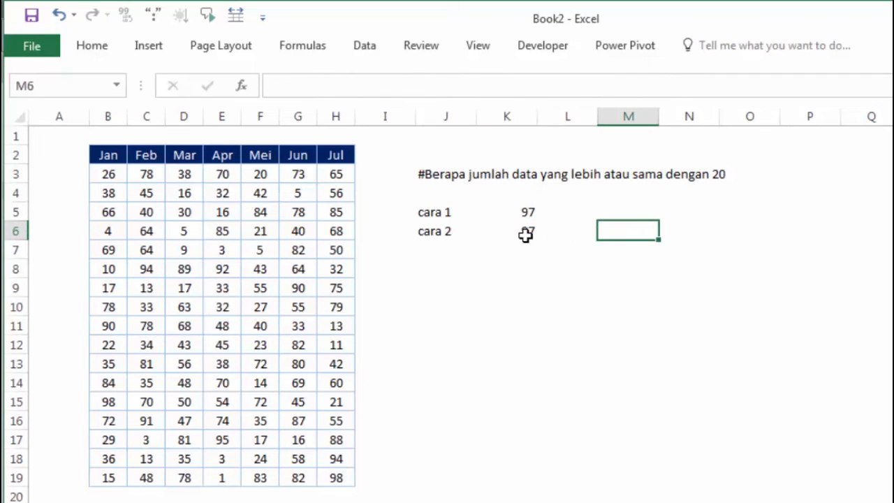
pyautogui.click(525, 234)
pyautogui.click(570, 225)
pyautogui.click(534, 234)
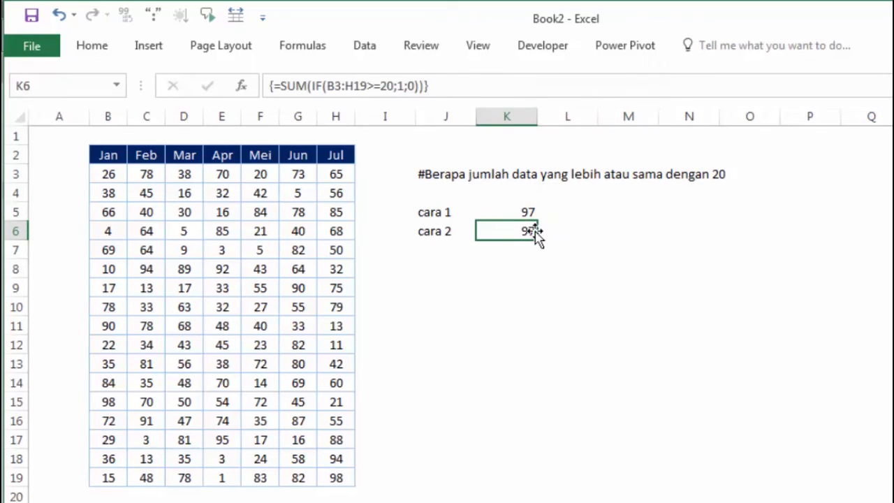
pyautogui.click(579, 231)
# Run Evaluate Formula on cell K6 stage by stage through the logical test, IF values and SUM, and close the evaluation.
pyautogui.click(531, 232)
pyautogui.click(313, 47)
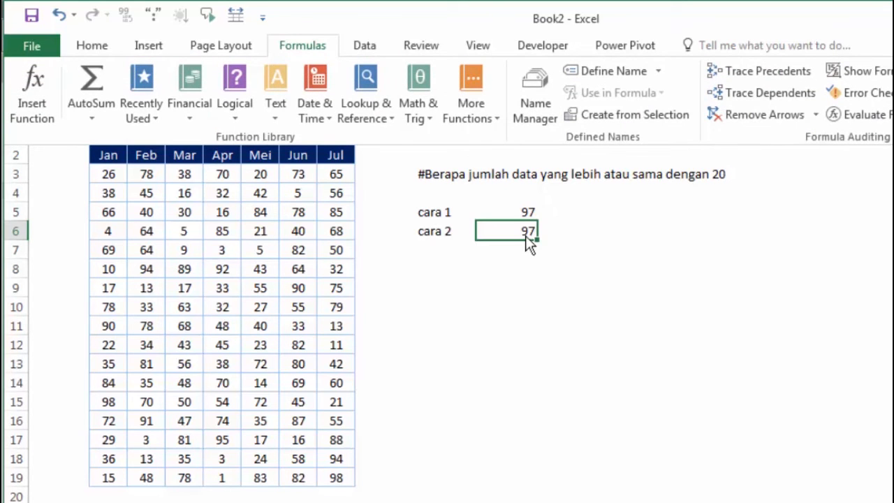
pyautogui.click(837, 118)
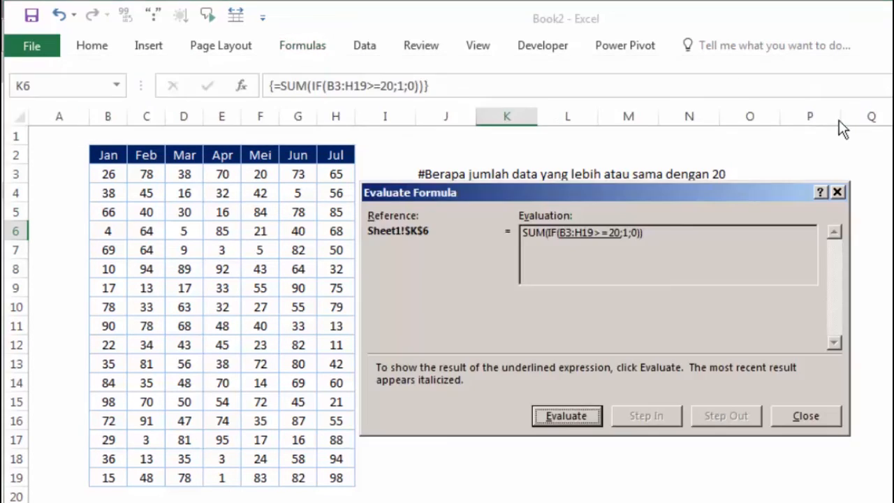
pyautogui.moveTo(654, 189); pyautogui.dragTo(707, 257)
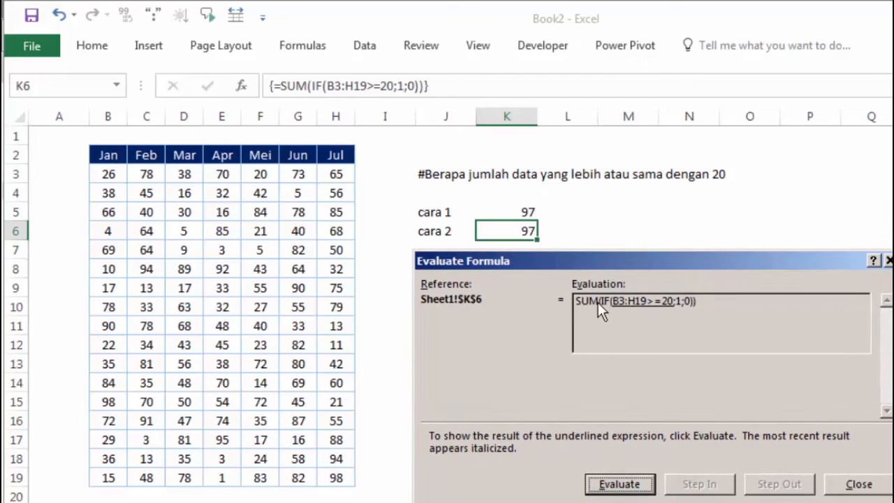
pyautogui.click(619, 484)
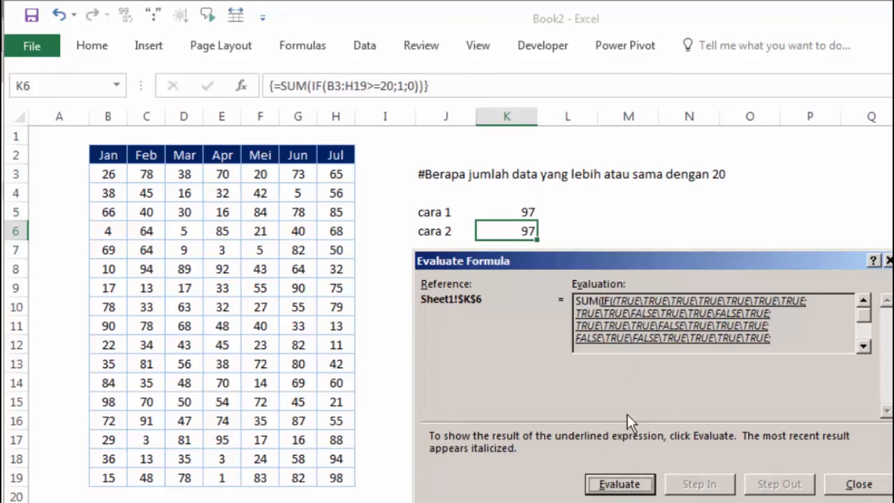
pyautogui.click(618, 486)
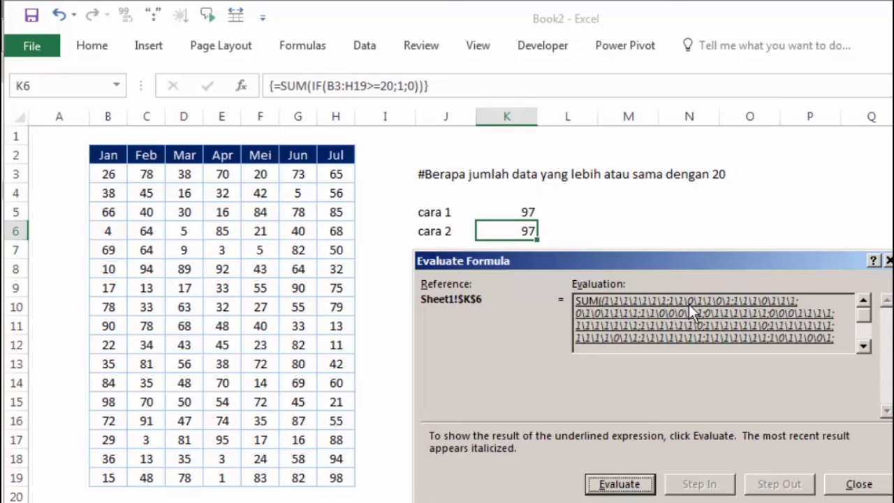
pyautogui.click(637, 481)
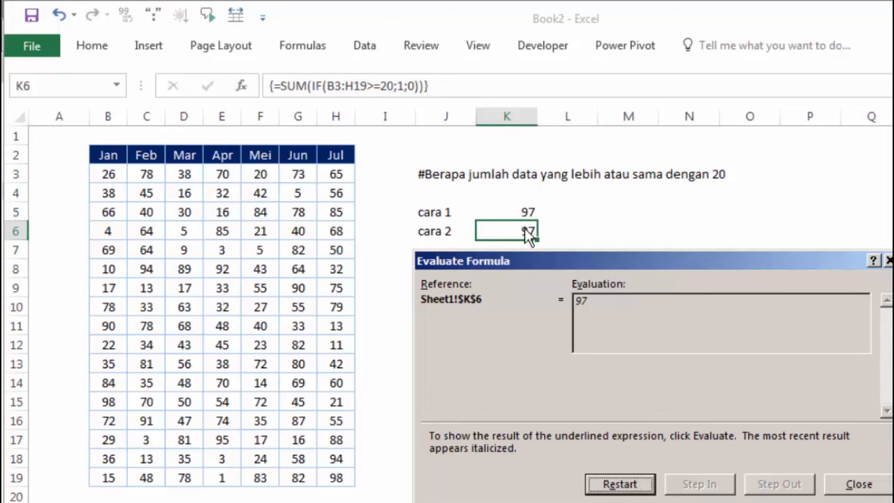
pyautogui.click(858, 483)
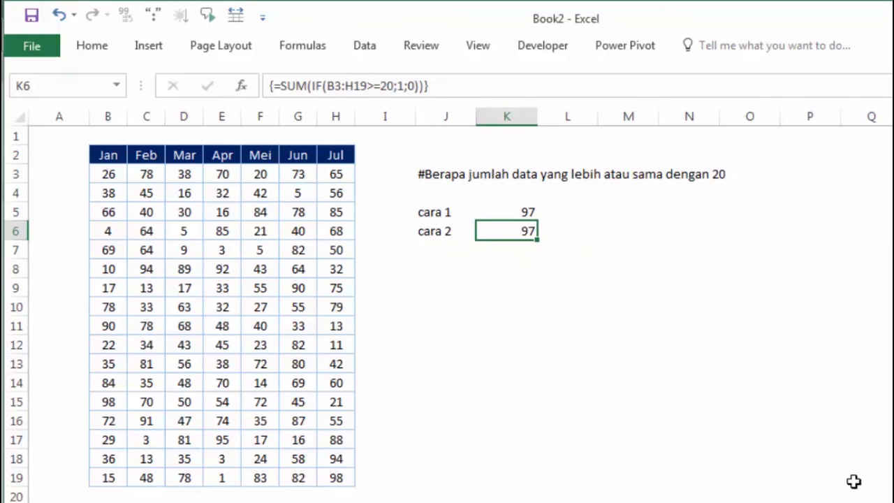
pyautogui.click(631, 271)
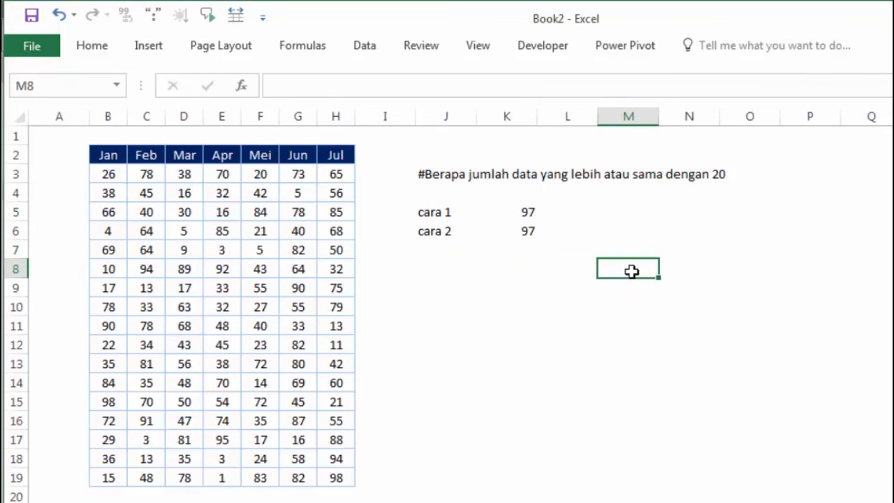